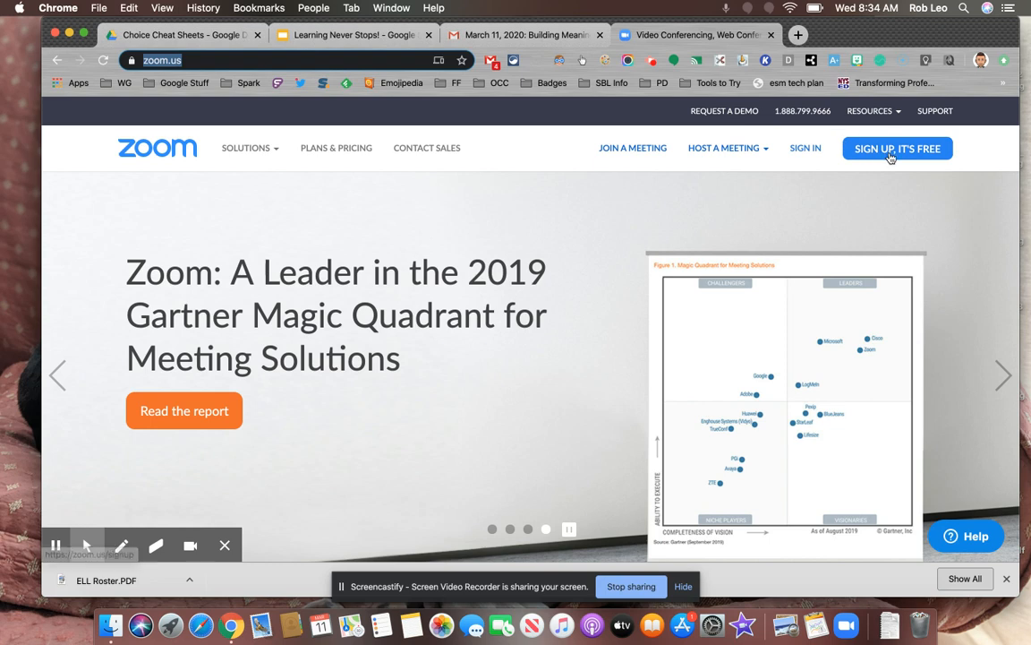
# Step: Sign up for a free Zoom account by signing in with the first listed Google account
pyautogui.click(890, 158)
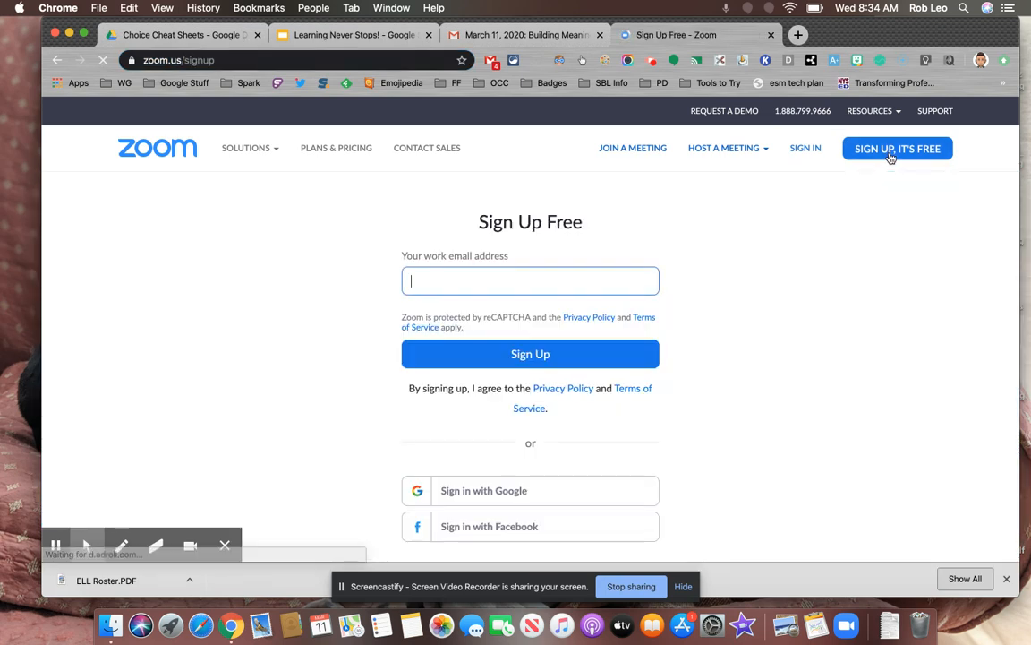
pyautogui.click(517, 495)
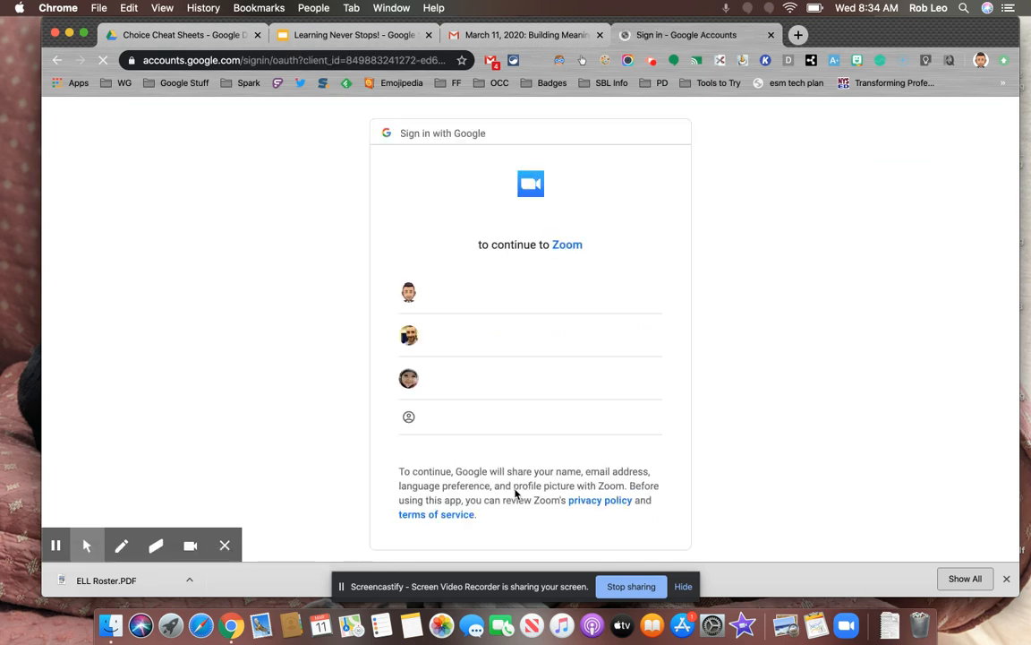
pyautogui.click(464, 298)
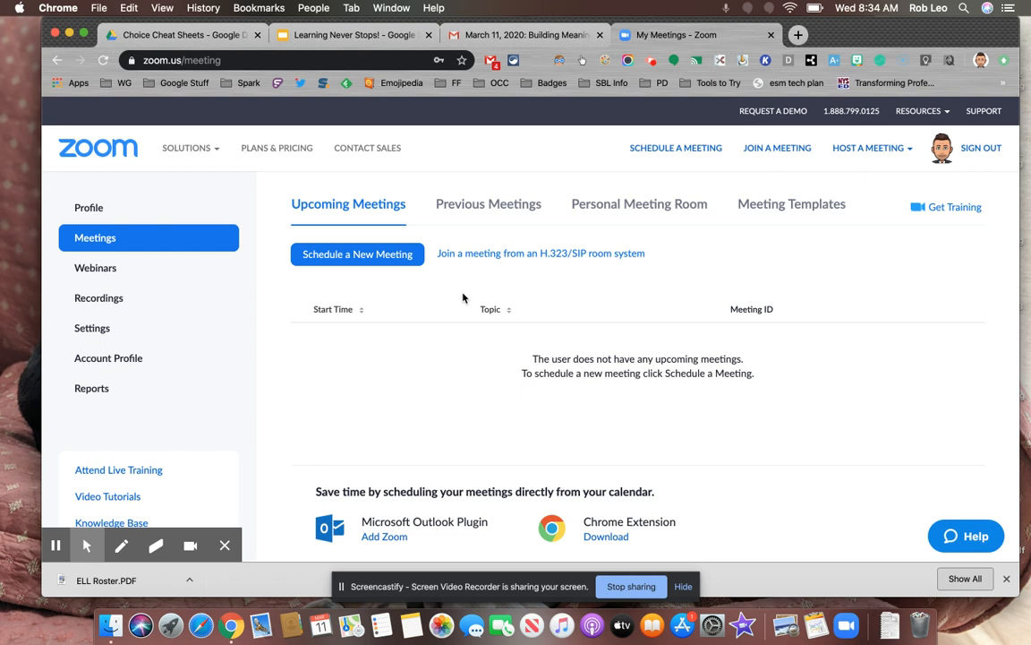
# Step: Start scheduling a new meeting with the topic "Demo Meeting" and a duration of 0 hours 45 minutes
pyautogui.click(342, 256)
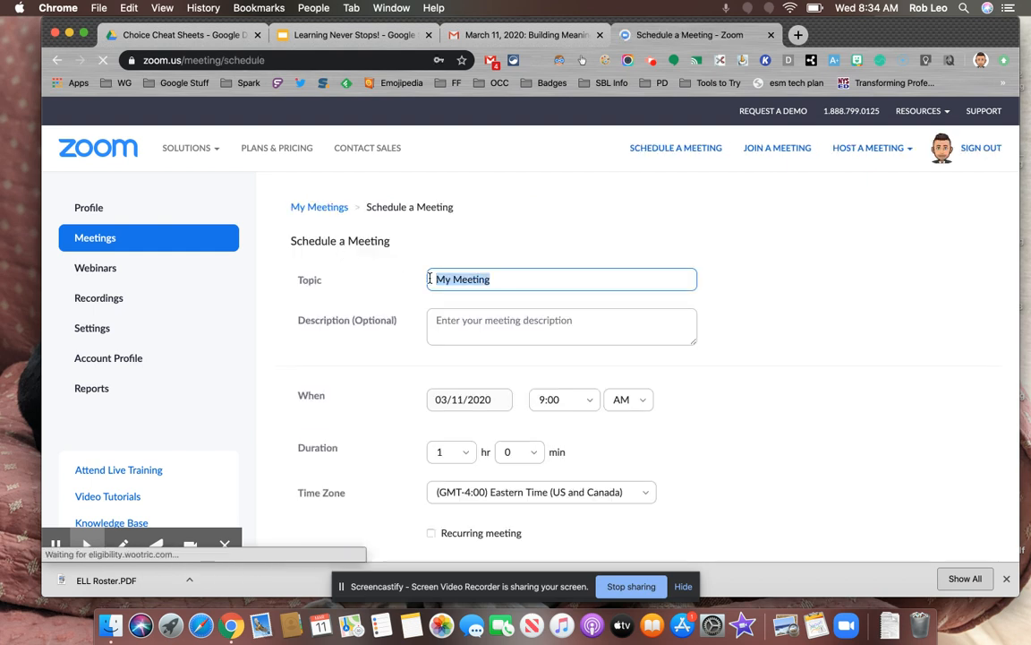
pyautogui.write('Demo Meeting')
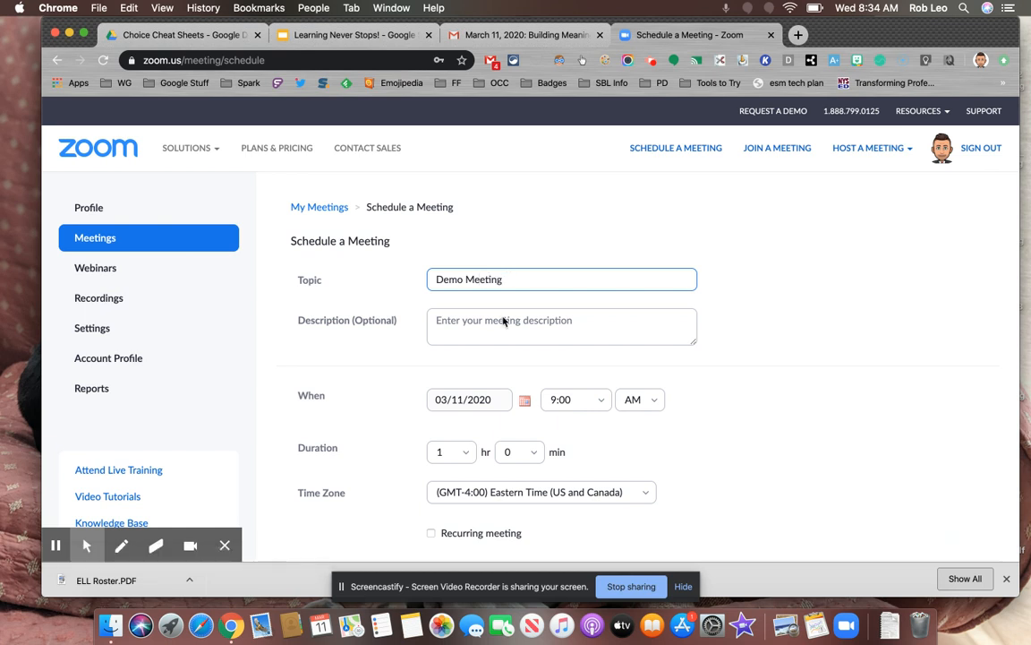
pyautogui.scroll(-3, 483, 327)
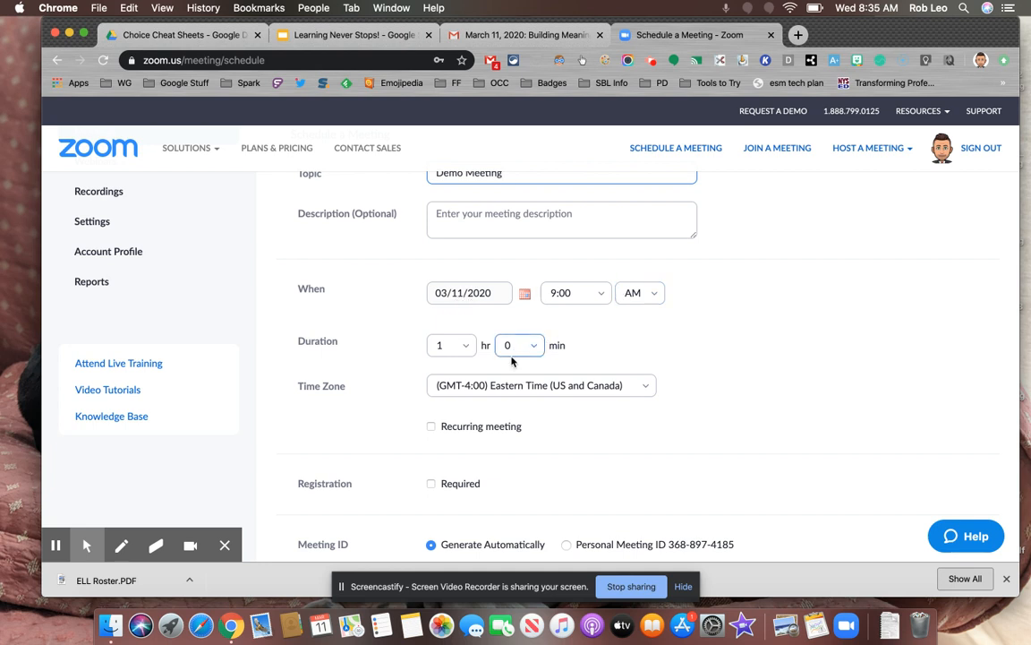
pyautogui.click(466, 347)
pyautogui.click(453, 144)
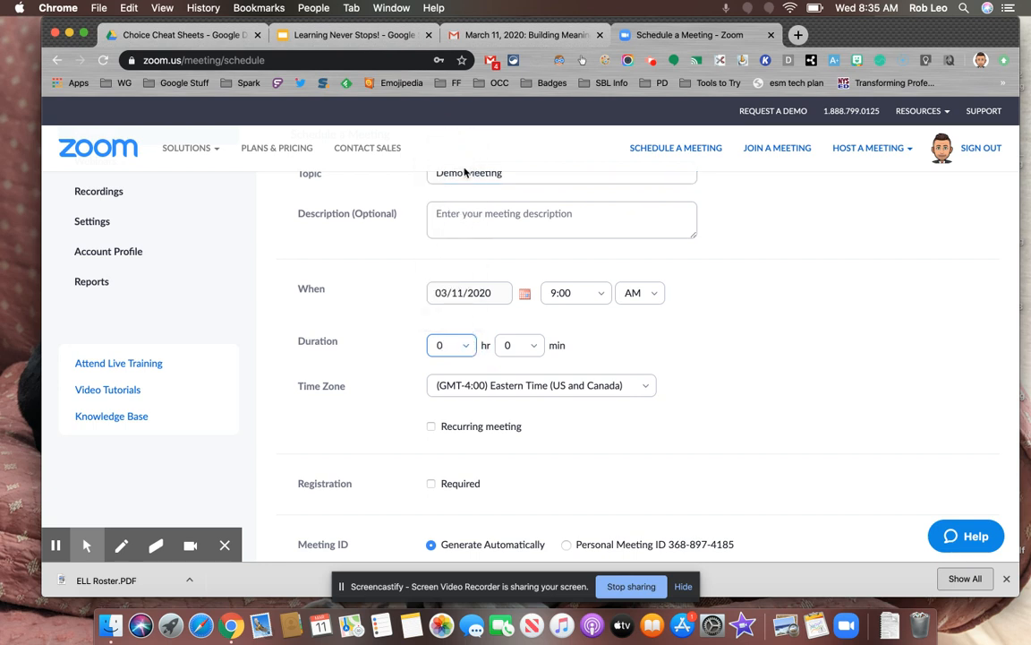
pyautogui.click(537, 348)
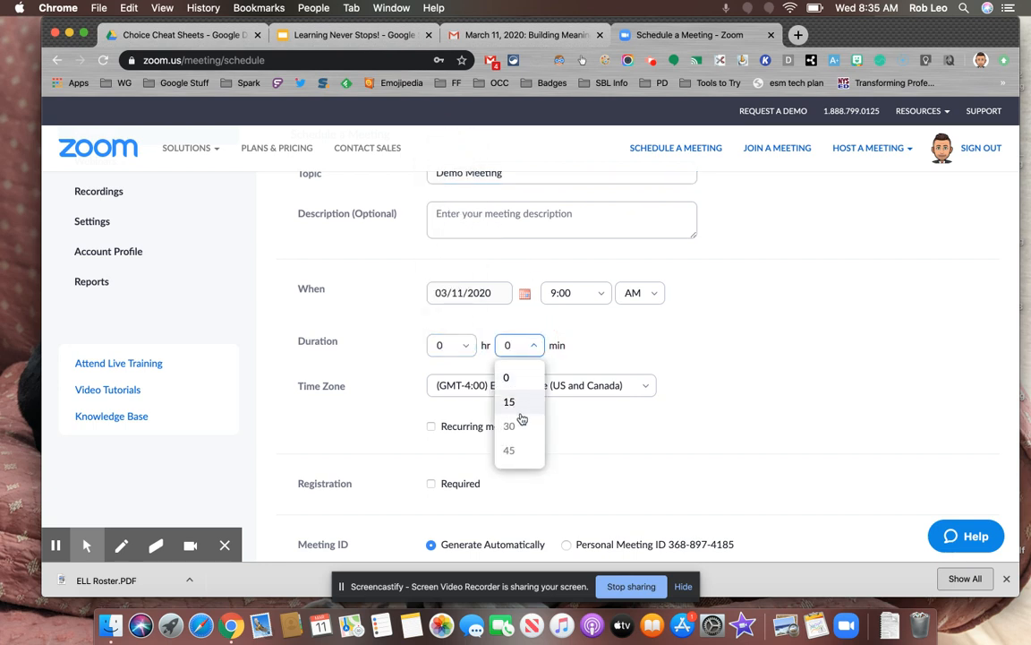
pyautogui.click(516, 451)
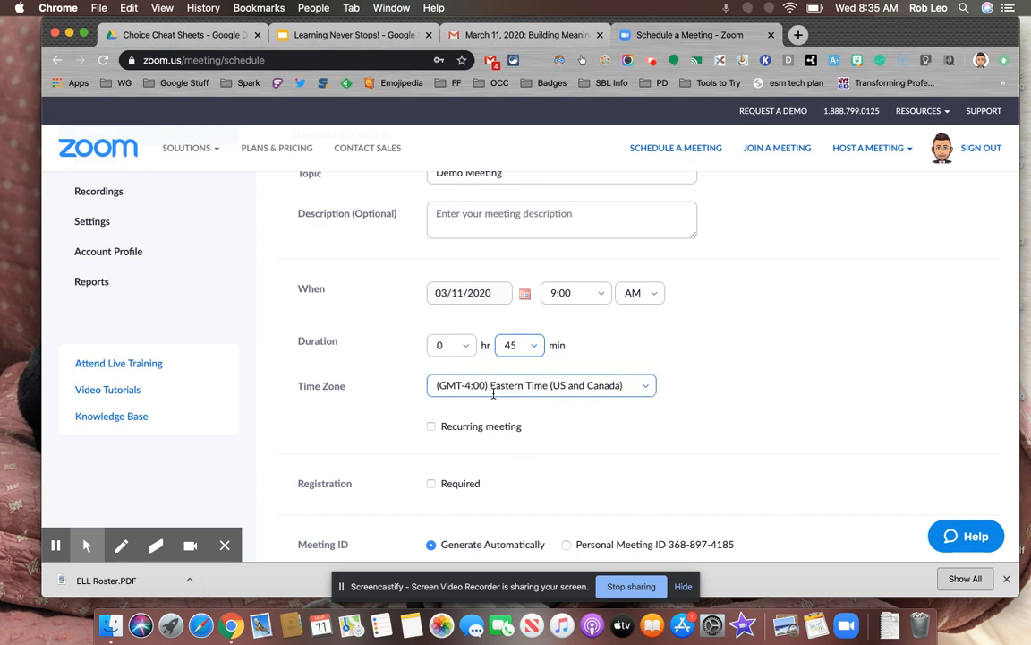
pyautogui.click(645, 385)
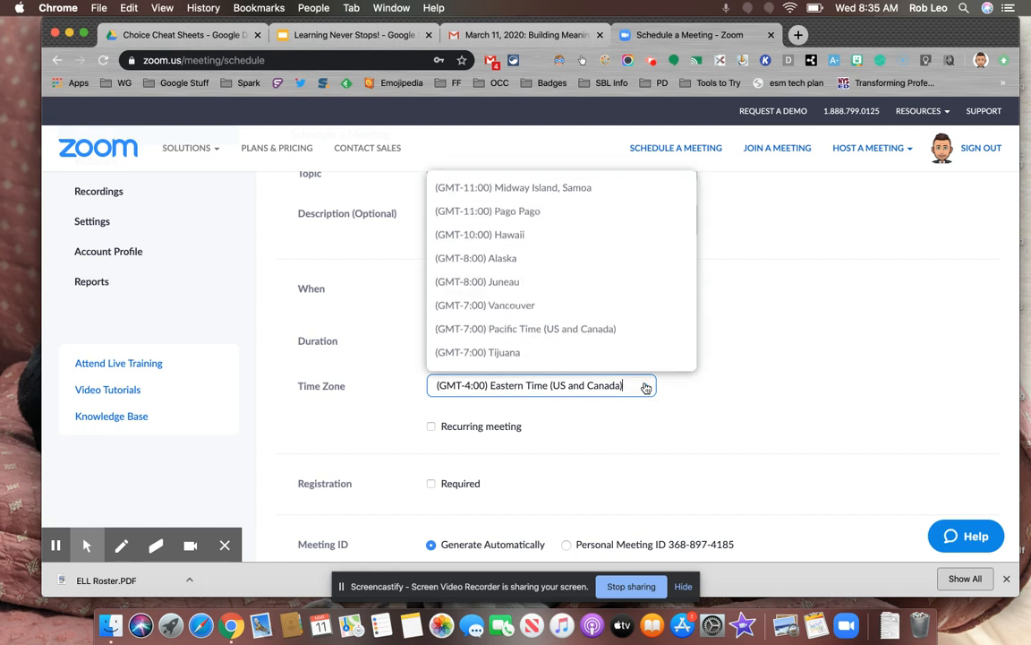
pyautogui.click(845, 306)
# Step: Turn off the meeting password requirement for the new meeting
pyautogui.scroll(-3, 843, 308)
pyautogui.scroll(-1, 844, 308)
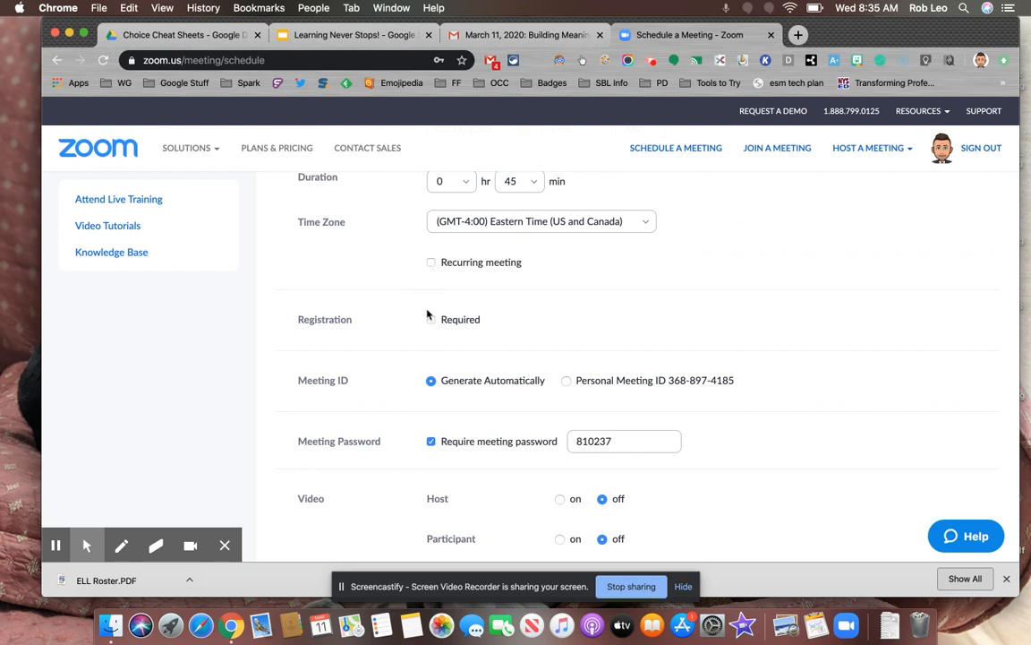
pyautogui.scroll(-3, 432, 328)
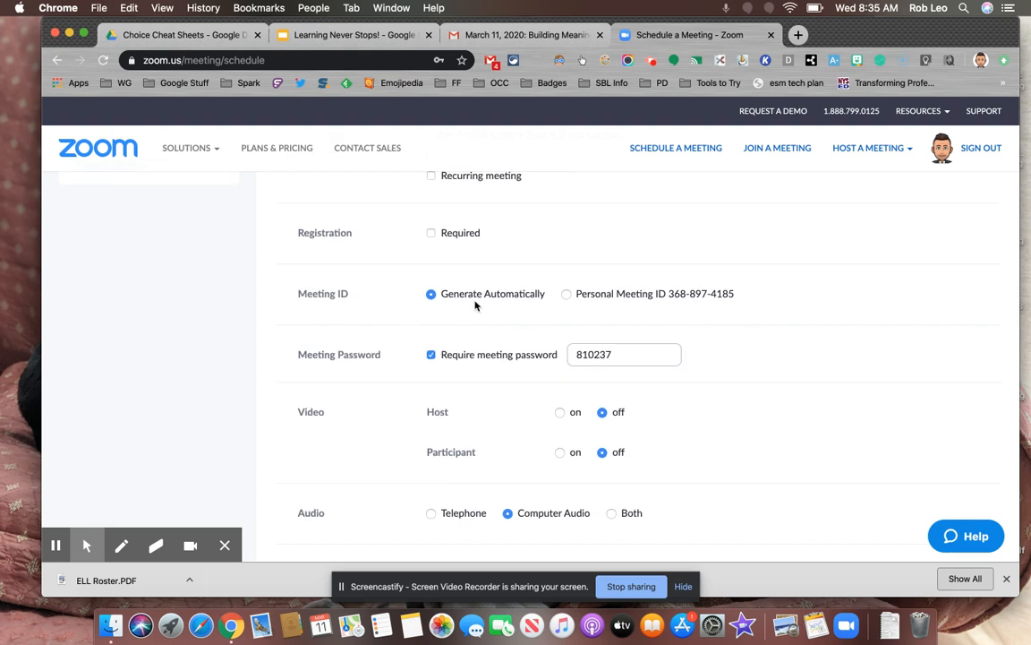
pyautogui.click(431, 355)
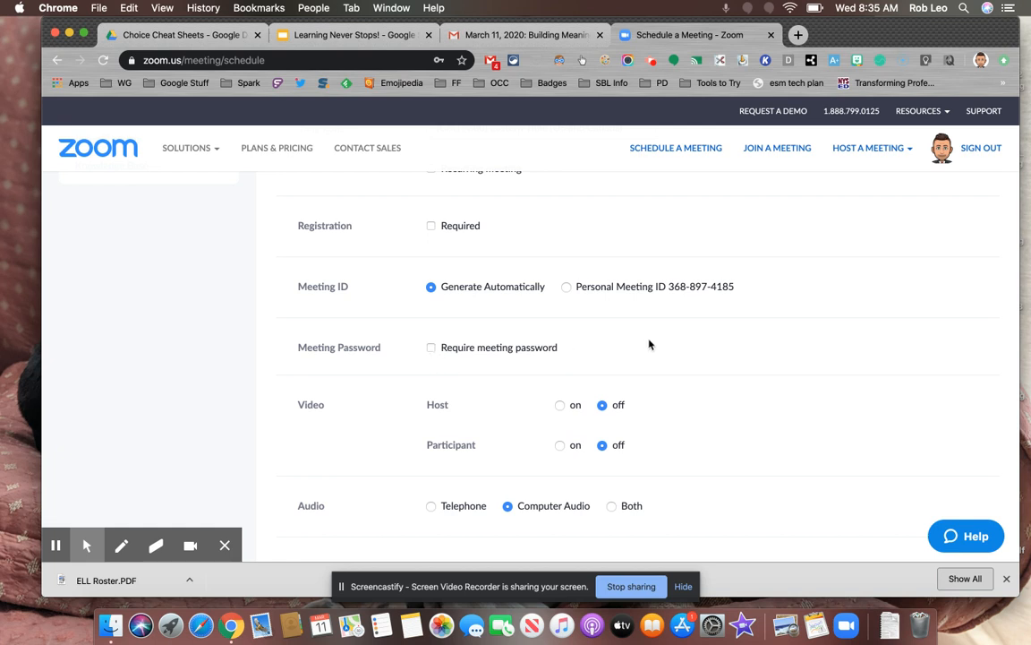
# Step: Set video to on for both the host and the participants
pyautogui.scroll(-2, 649, 346)
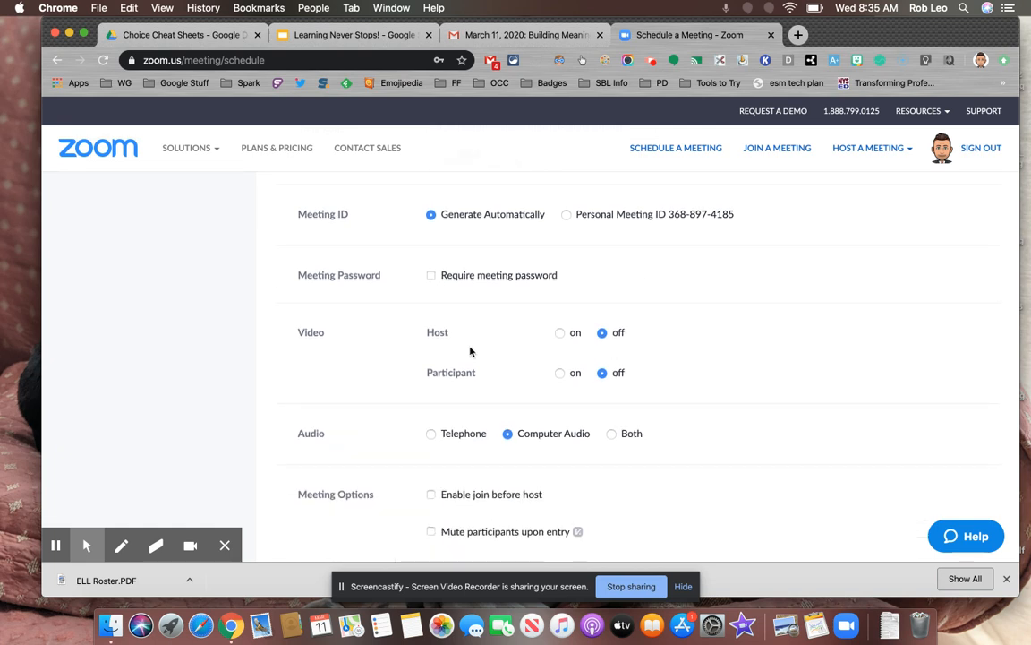
pyautogui.click(560, 334)
pyautogui.click(559, 373)
# Step: Enable muting participants upon entry in the meeting options and save the scheduled meeting
pyautogui.scroll(-1, 686, 350)
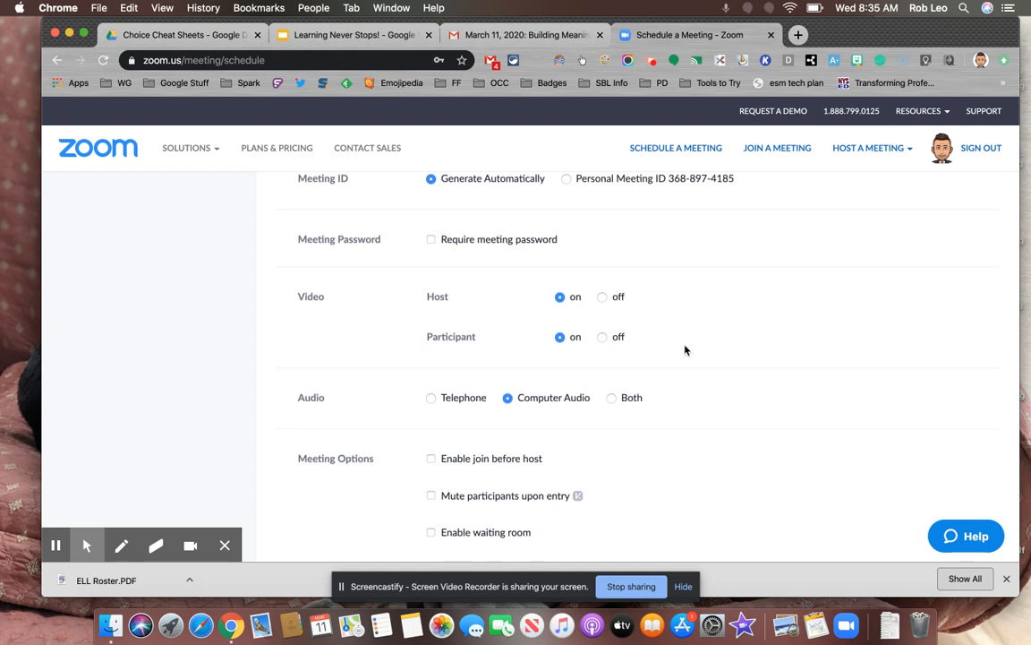
pyautogui.scroll(-1, 685, 350)
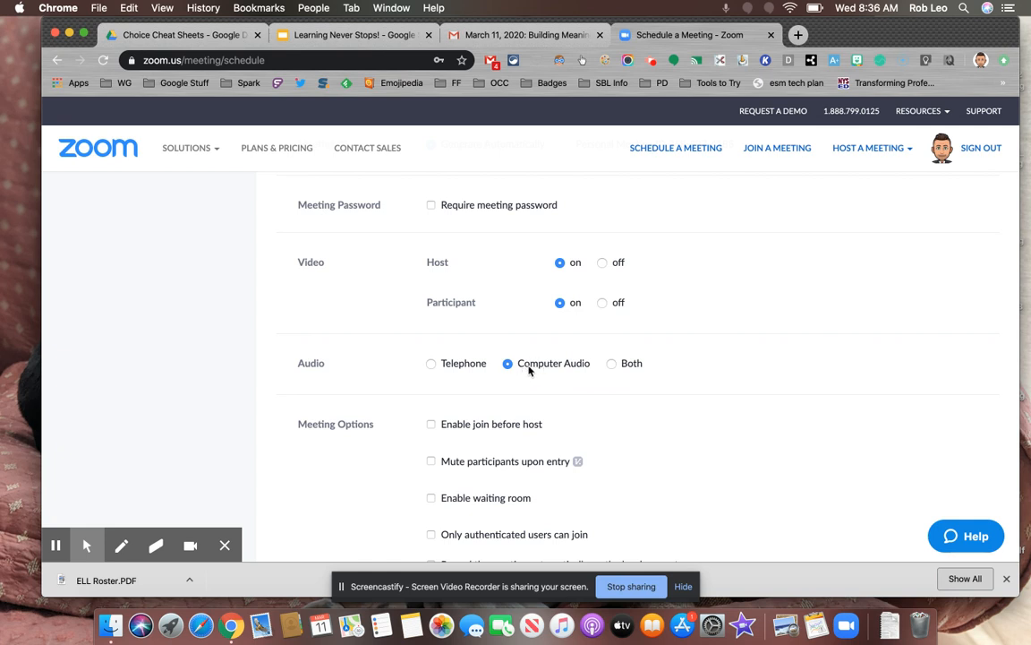
pyautogui.scroll(-3, 529, 369)
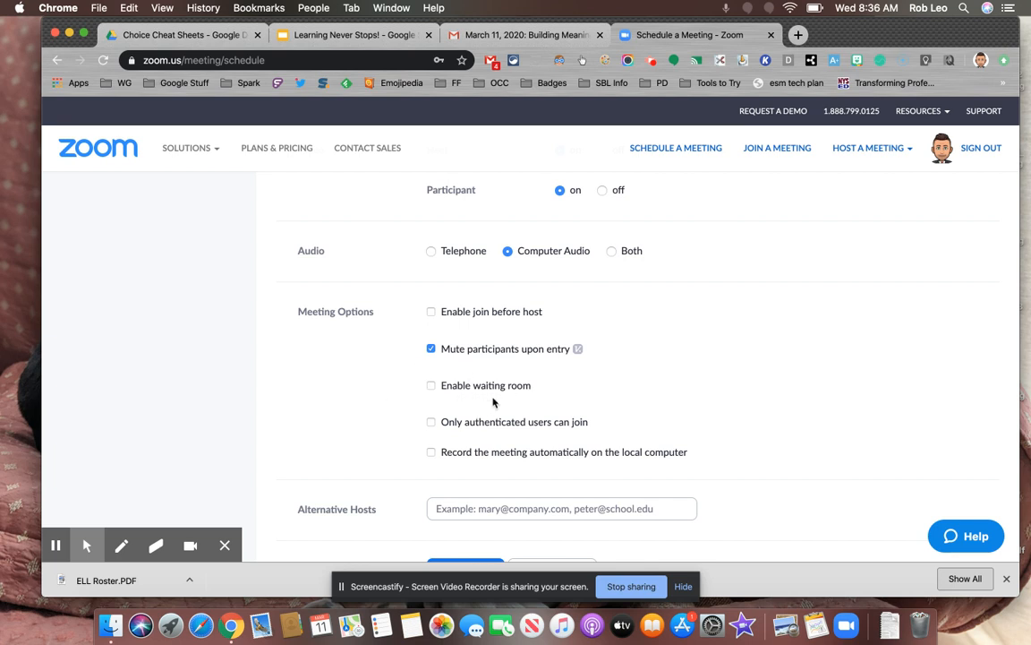
pyautogui.scroll(-2, 492, 403)
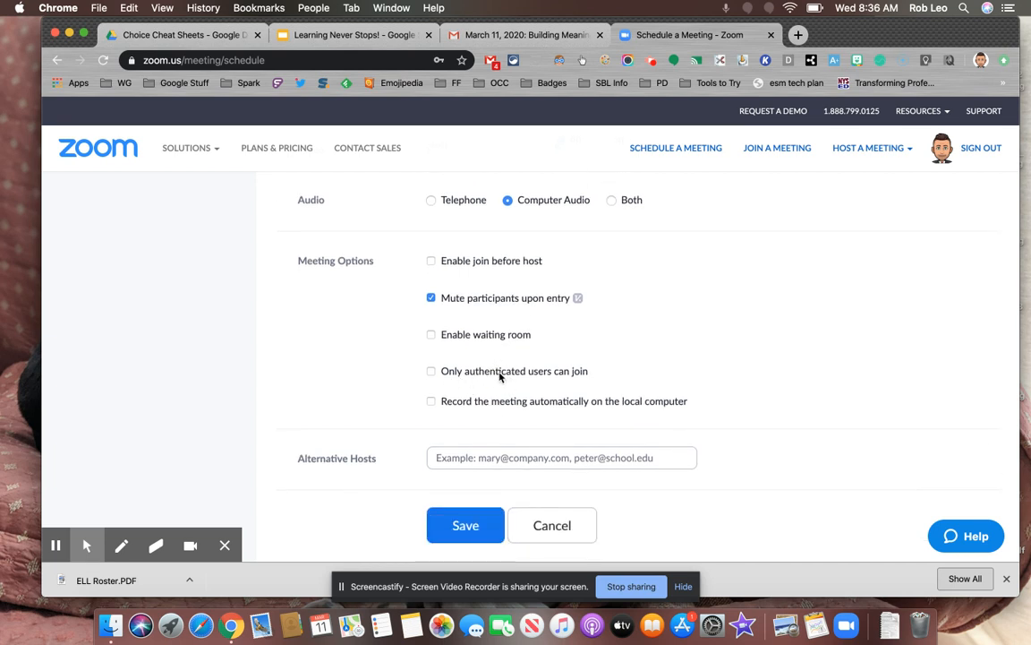
pyautogui.scroll(-1, 524, 386)
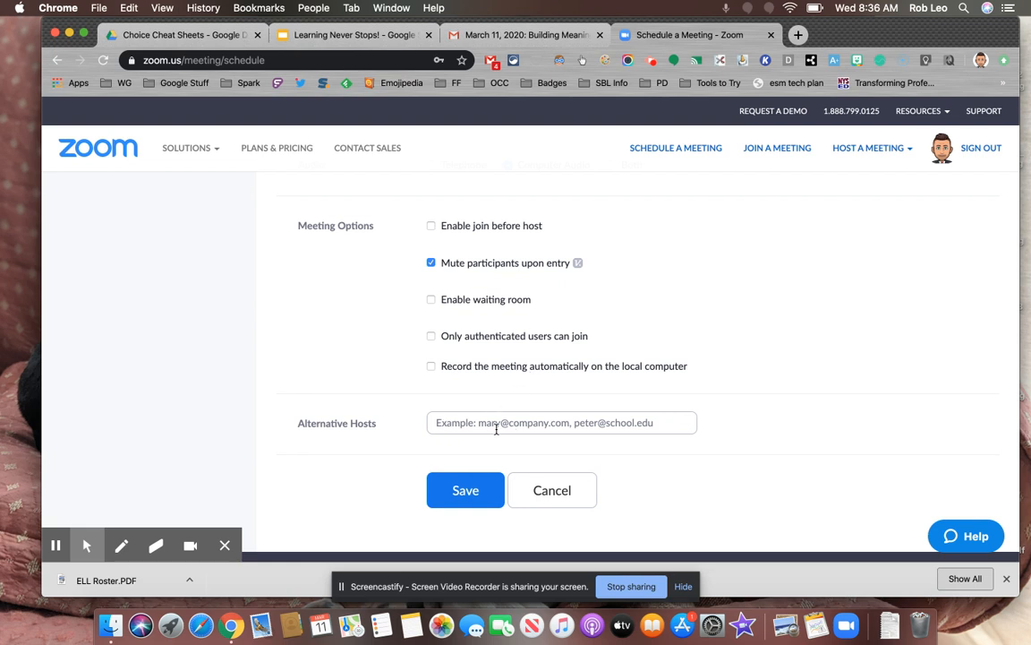
pyautogui.click(460, 498)
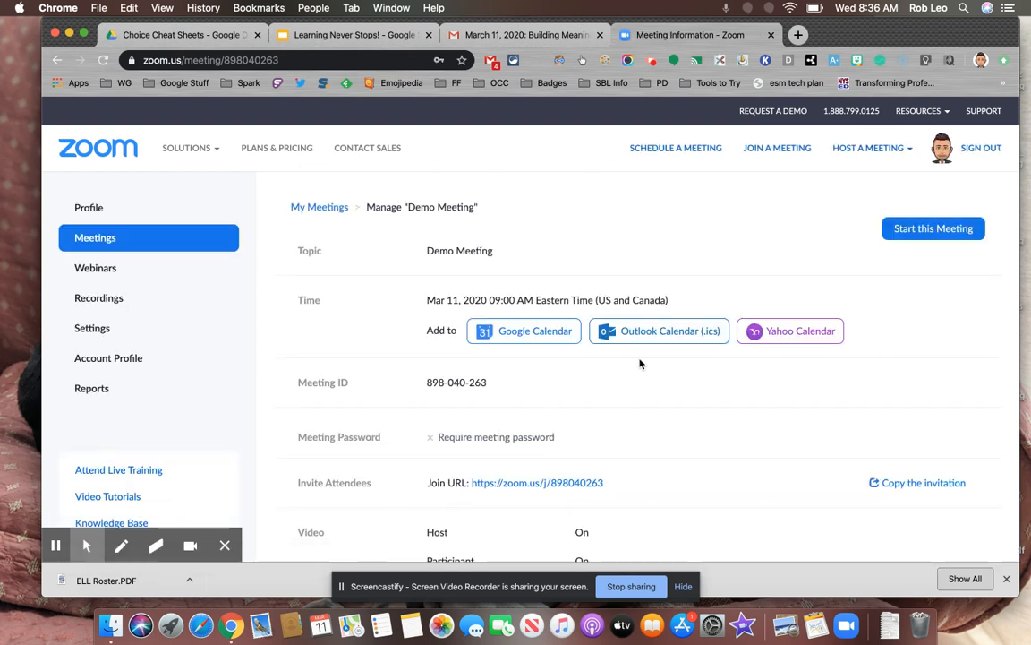
# Step: Copy the meeting ID from the meeting details and view the link options for the join URL
pyautogui.scroll(-1, 556, 359)
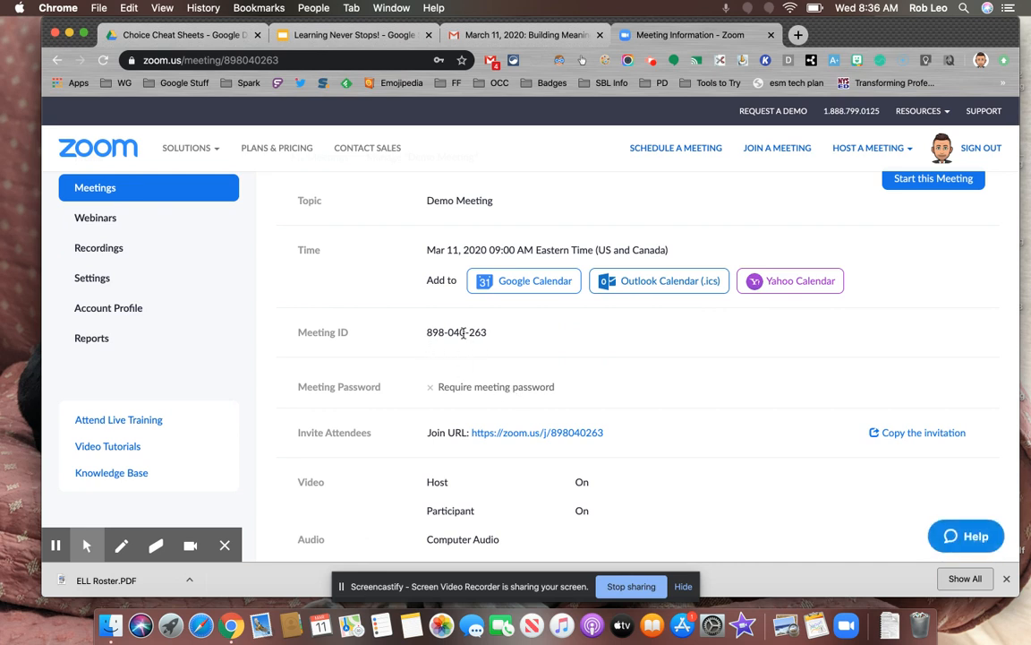
pyautogui.moveTo(426, 332); pyautogui.dragTo(491, 336)
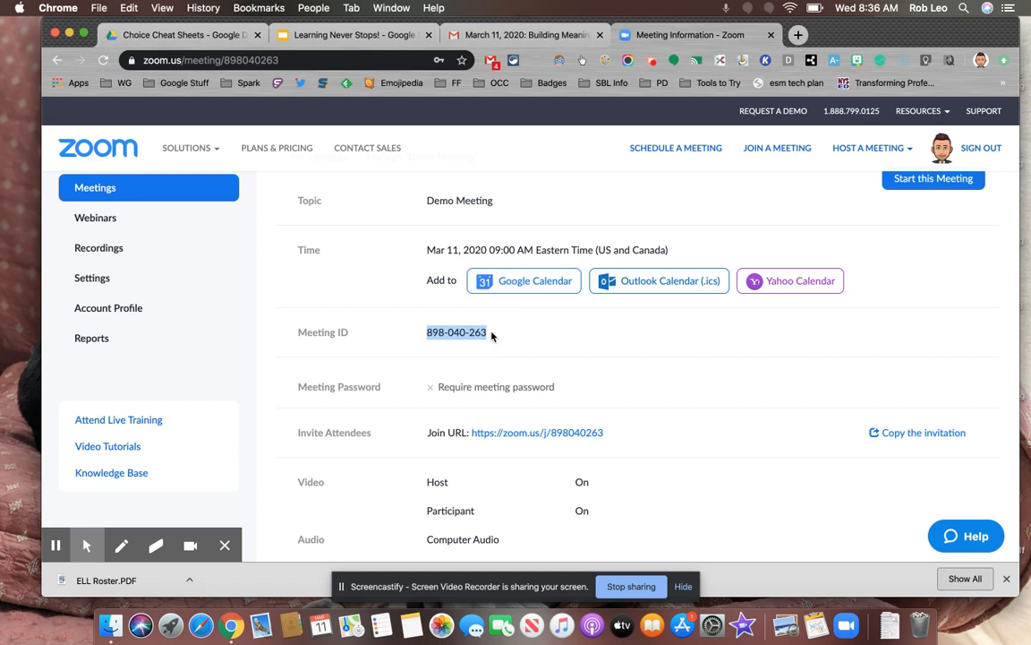
pyautogui.press('super+c')
pyautogui.rightClick(522, 441)
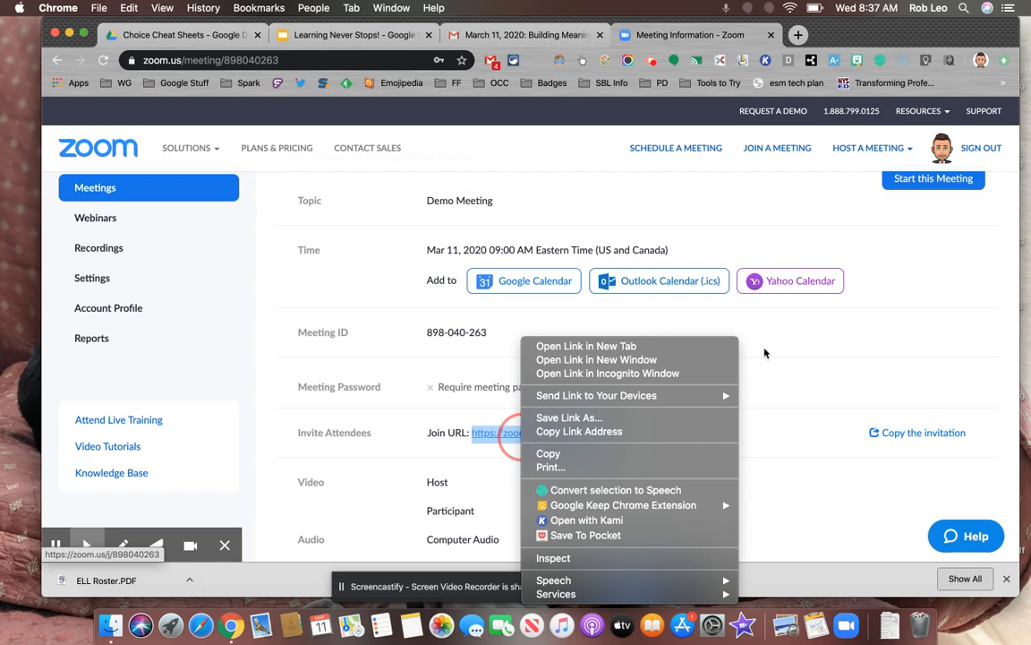
pyautogui.press('Escape')
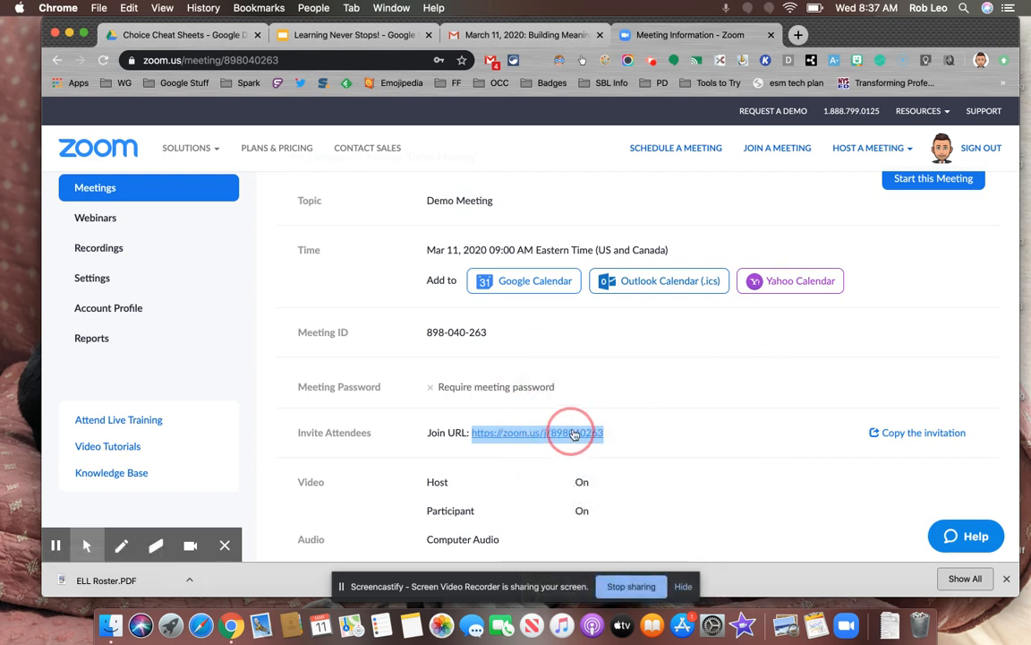
# Step: Start the scheduled meeting in the Zoom desktop app and join with computer audio
pyautogui.scroll(-1, 579, 430)
pyautogui.scroll(-6, 577, 430)
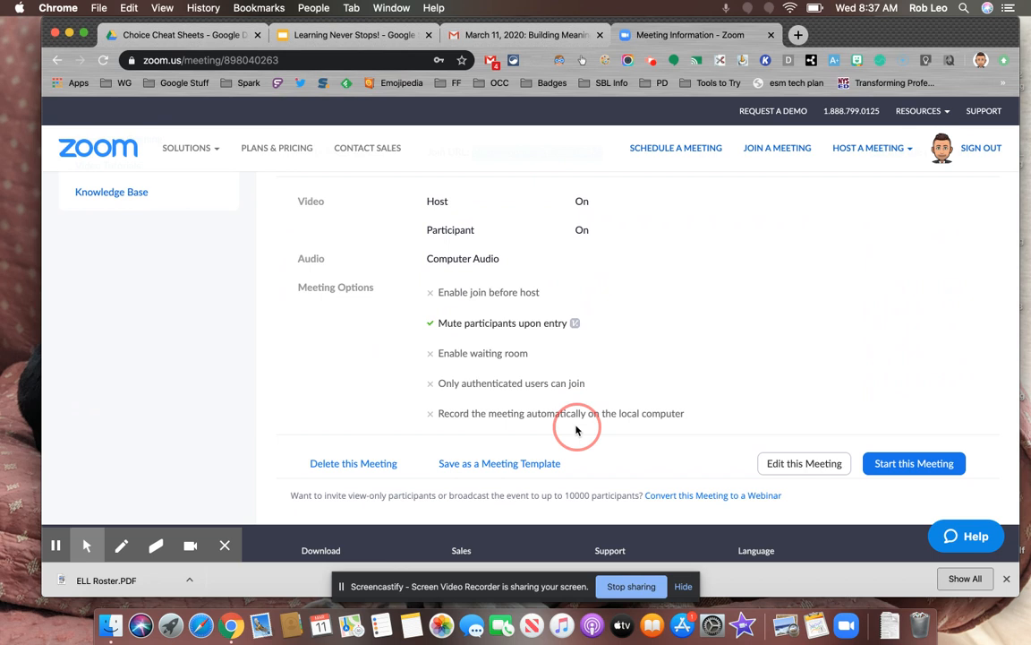
pyautogui.click(931, 469)
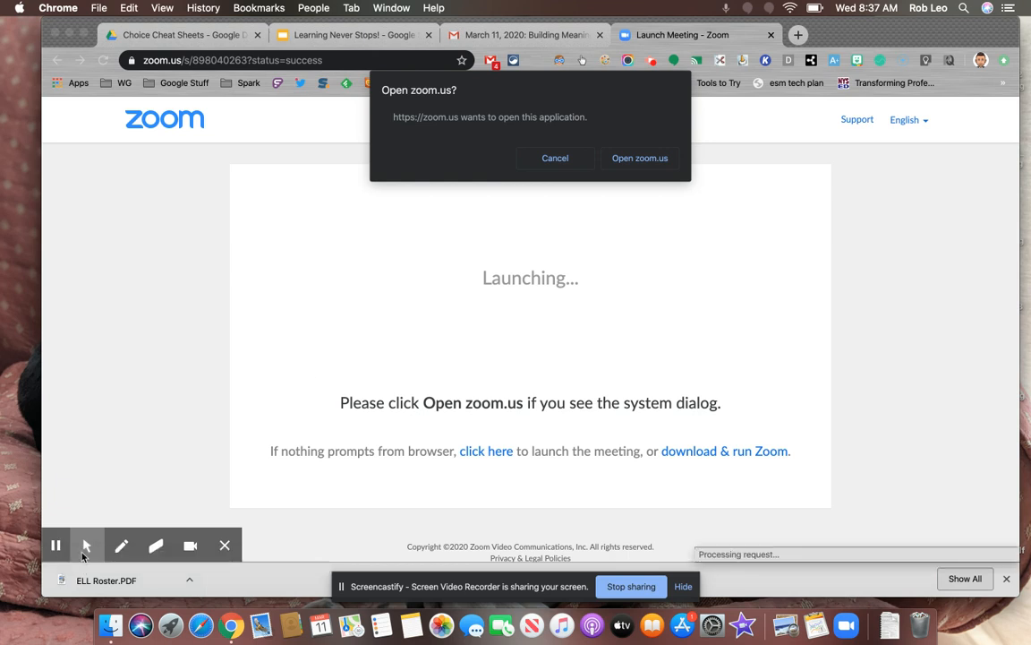
pyautogui.click(651, 167)
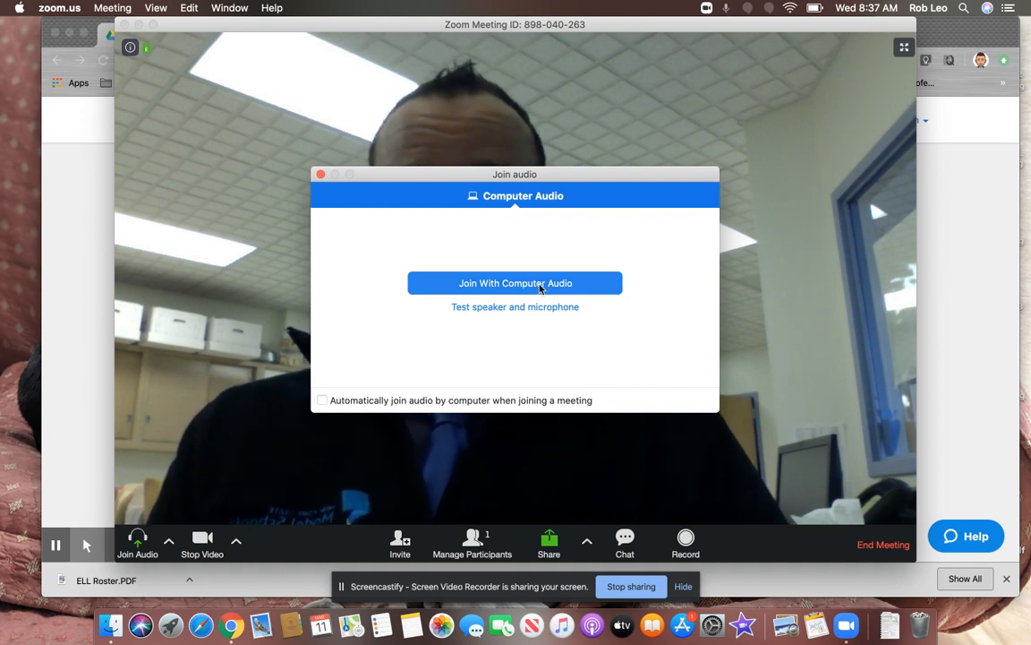
pyautogui.click(515, 283)
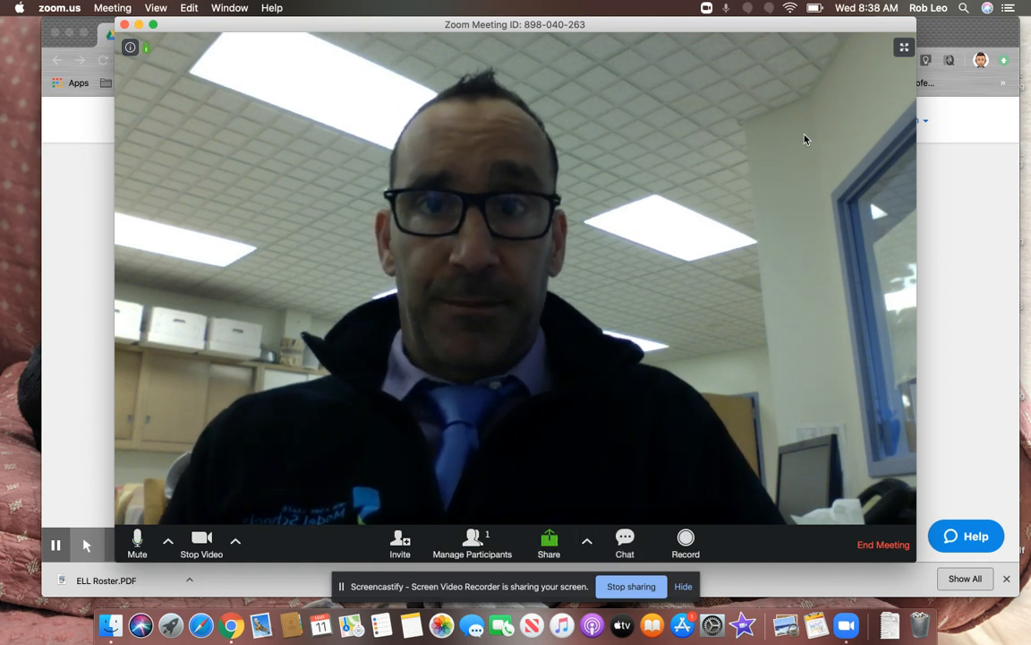
# Step: Close the running meeting by ending it for all participants
pyautogui.click(125, 24)
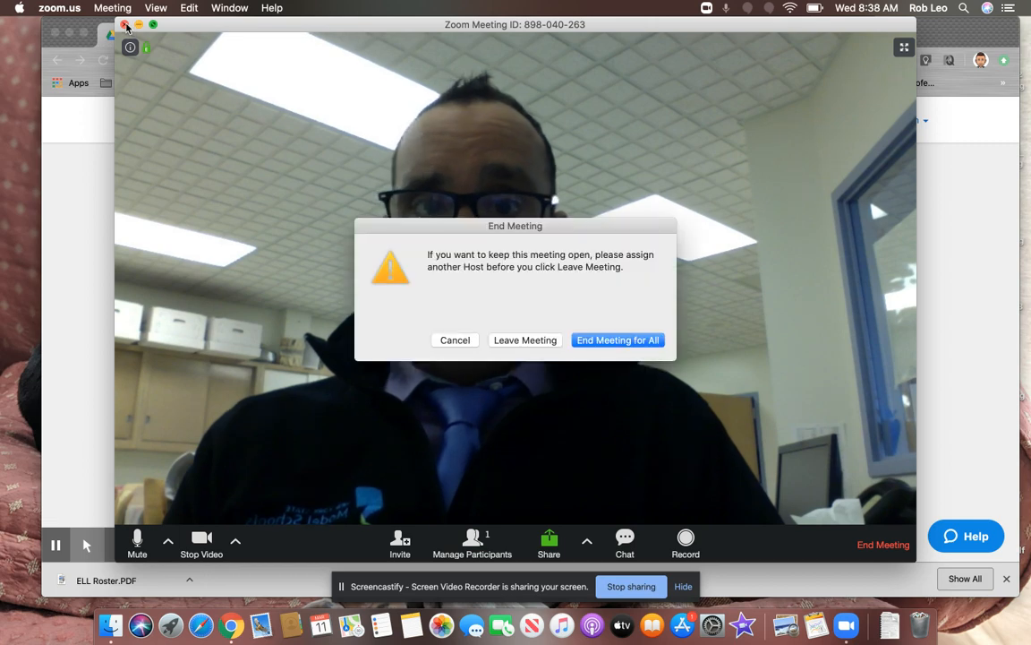
pyautogui.click(602, 344)
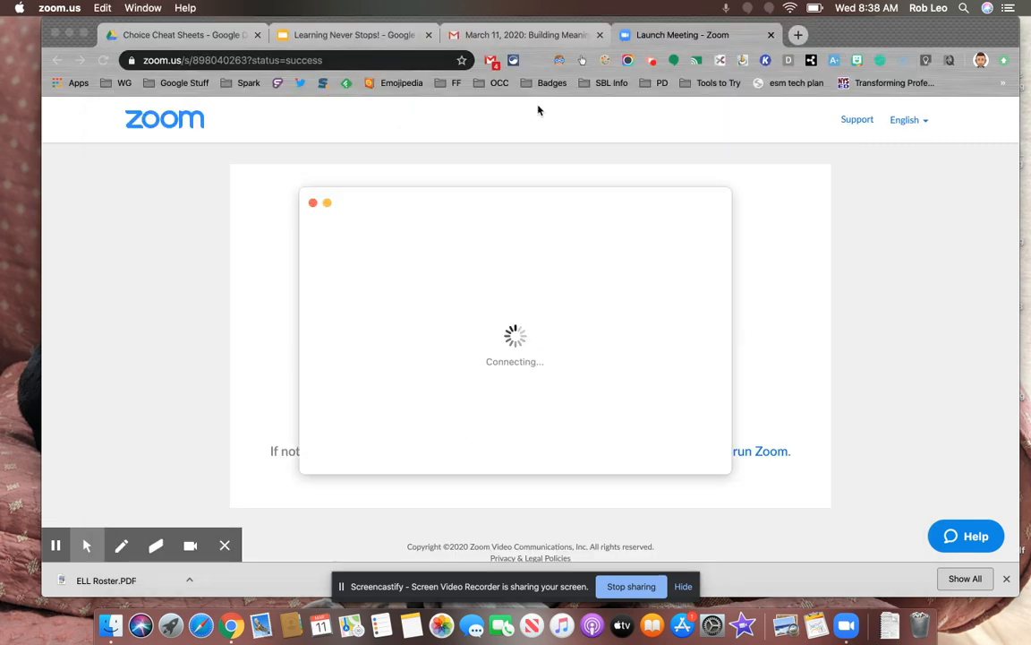